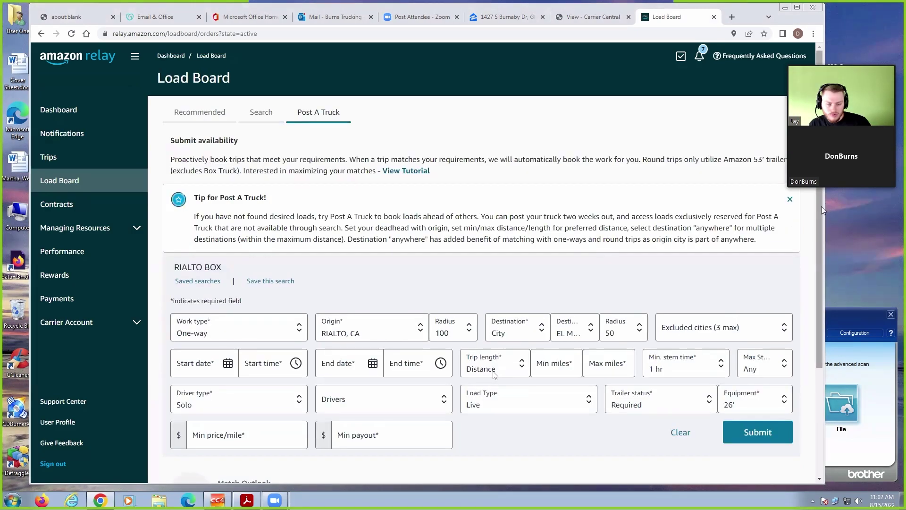
- Set the truck post's origin to SAN DIEGO, CA with a deadhead radius of 25 miles
left_click_drag(822, 205, 824, 259)
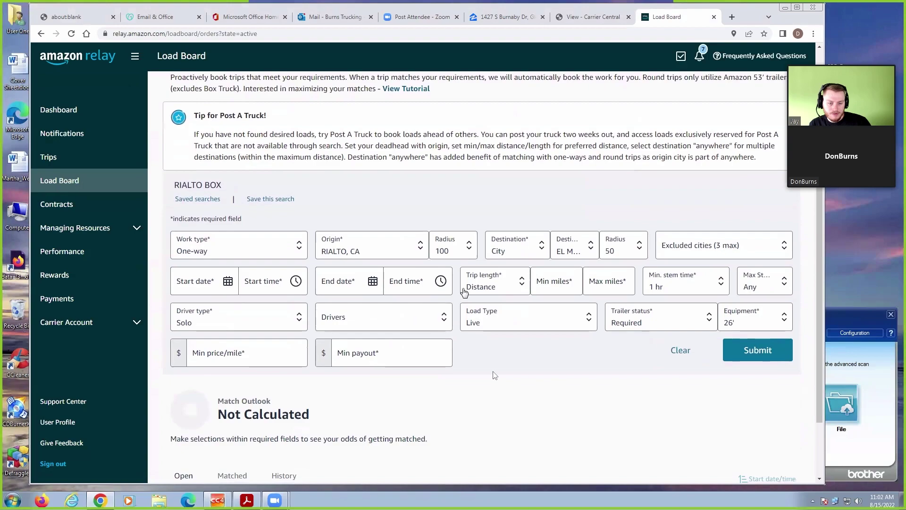
left_click(469, 251)
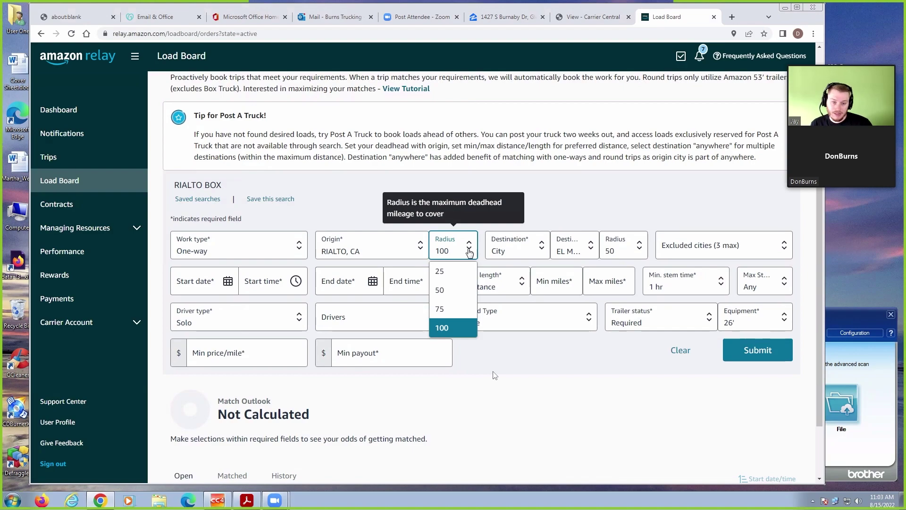
left_click(359, 251)
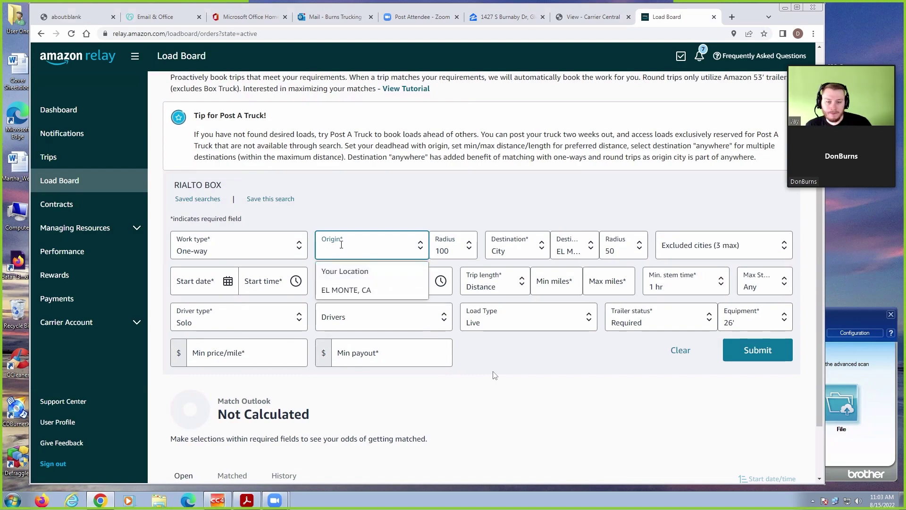
type("san")
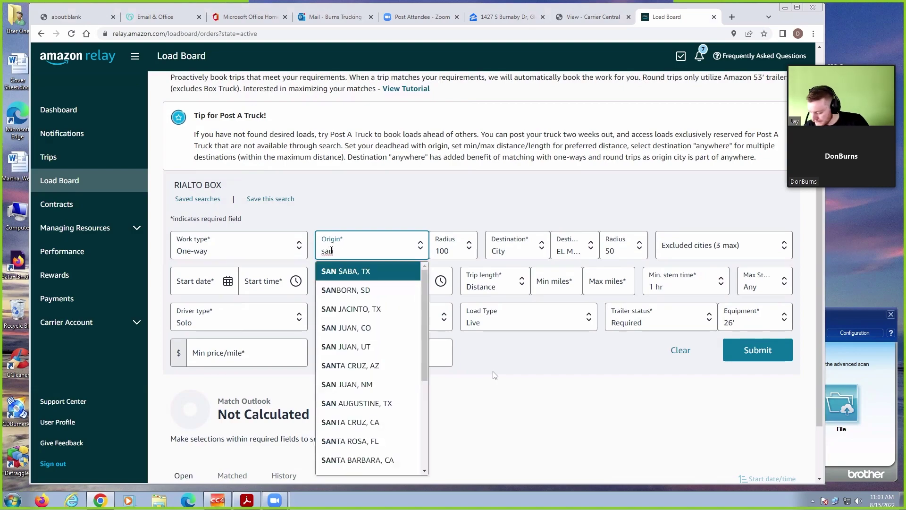
type(" die")
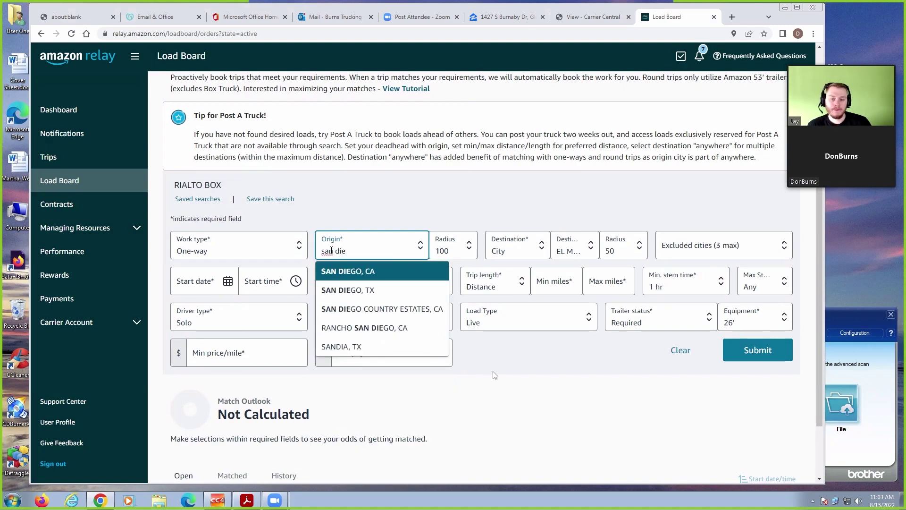
left_click(348, 273)
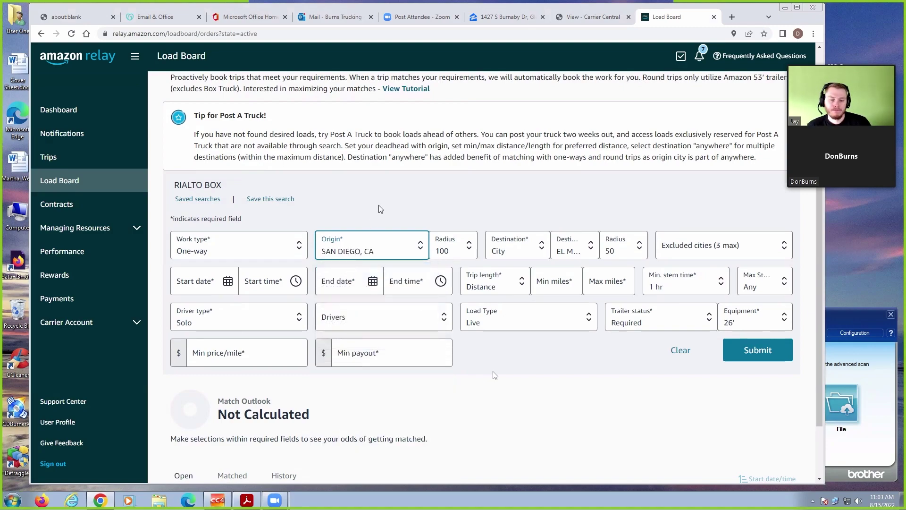
left_click(459, 235)
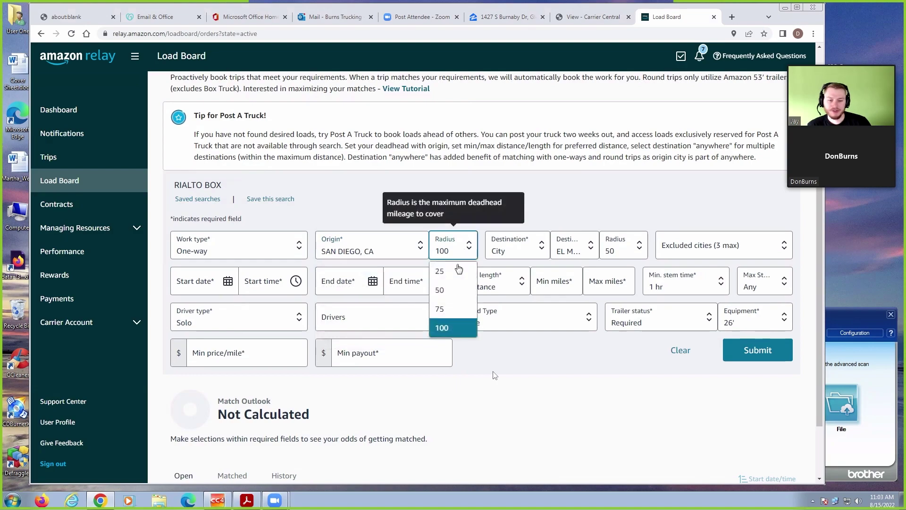
left_click(459, 270)
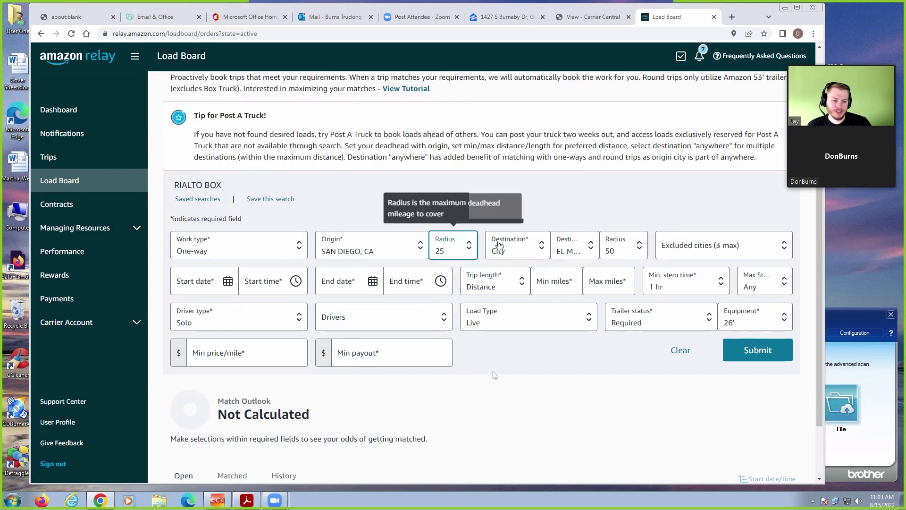
- Choose City as the destination type and EL MONTE, CA as the destination city
left_click(591, 251)
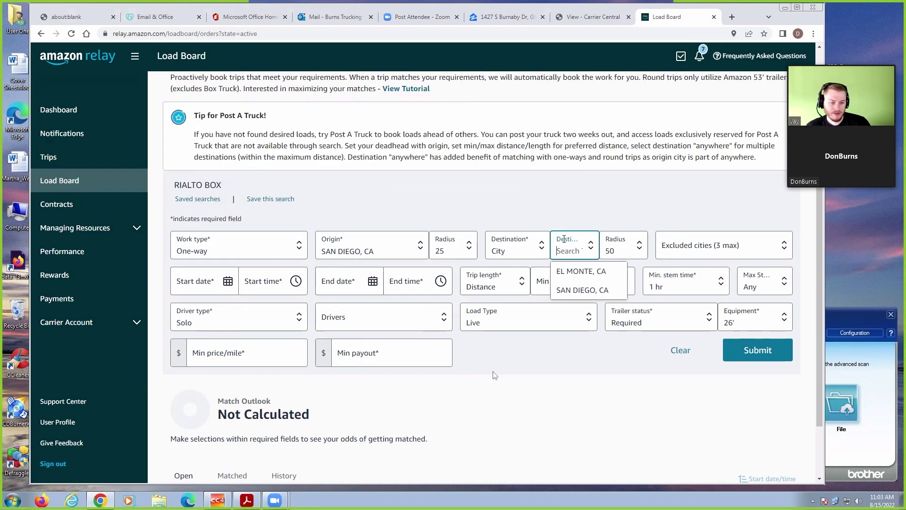
left_click(539, 250)
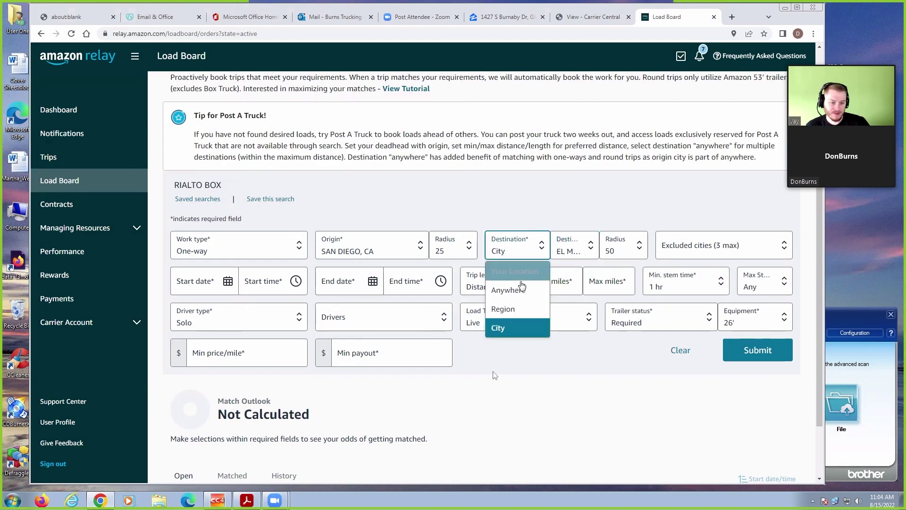
left_click(503, 329)
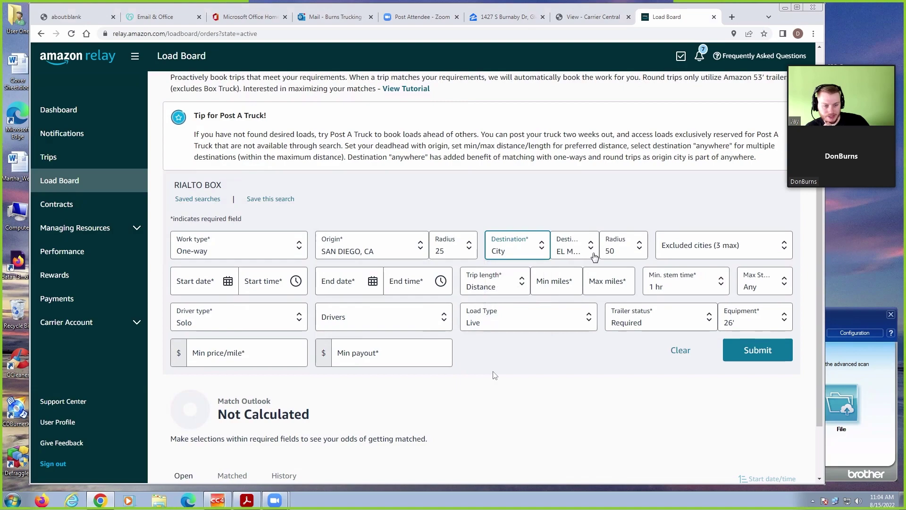
left_click(495, 376)
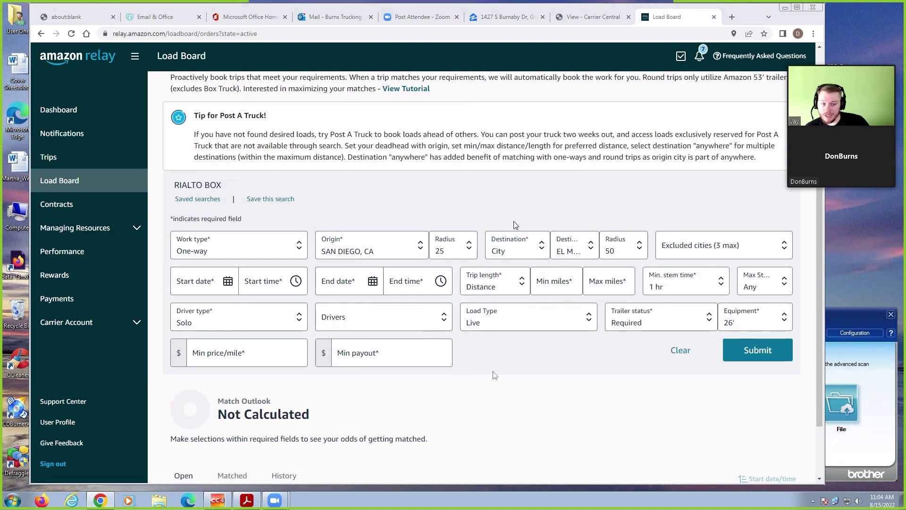
left_click(587, 246)
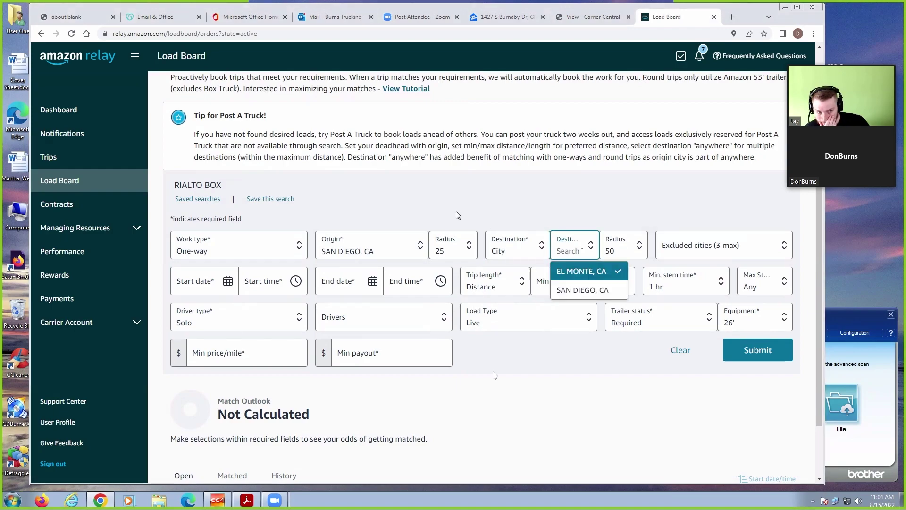
left_click(604, 268)
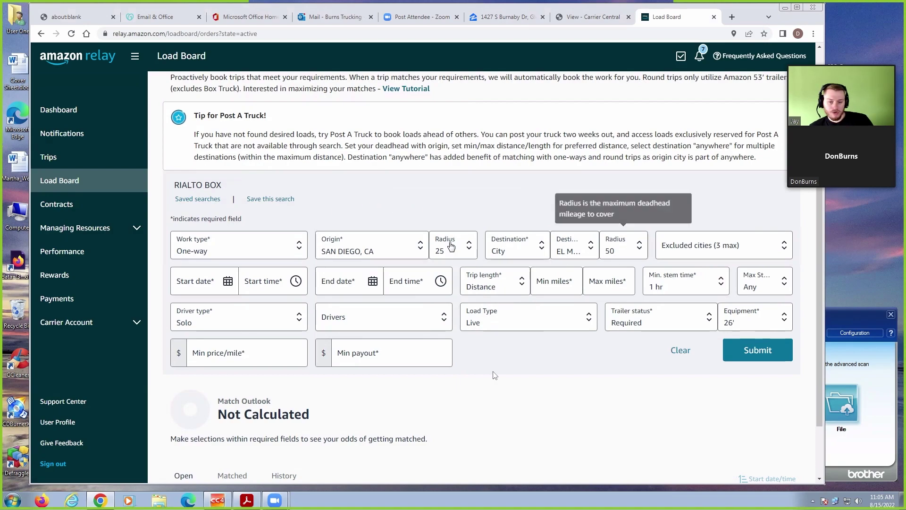
- Set the start date to August 15, 2022 and the start time to 20:30
left_click(228, 281)
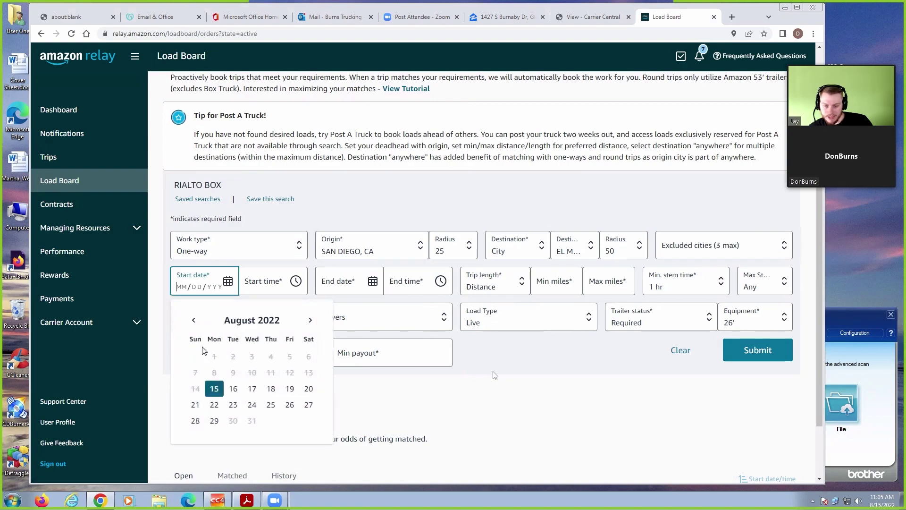
left_click(214, 389)
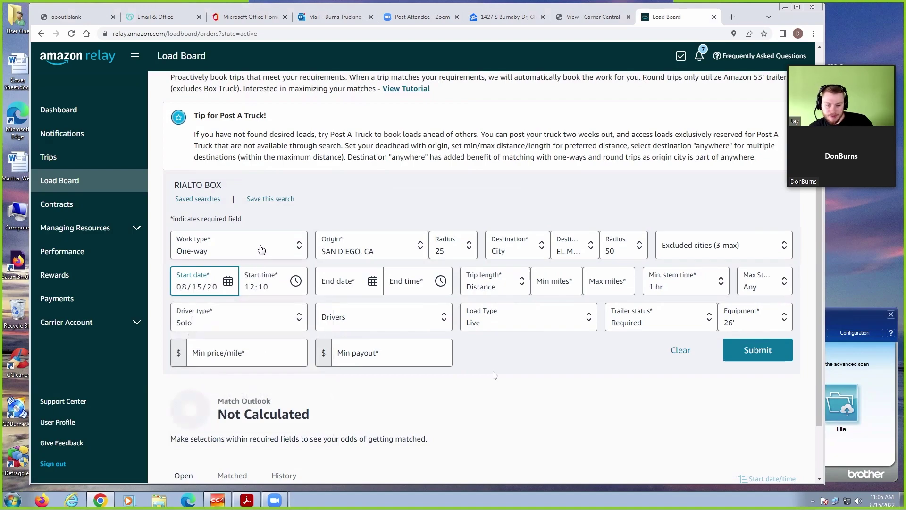
left_click(294, 288)
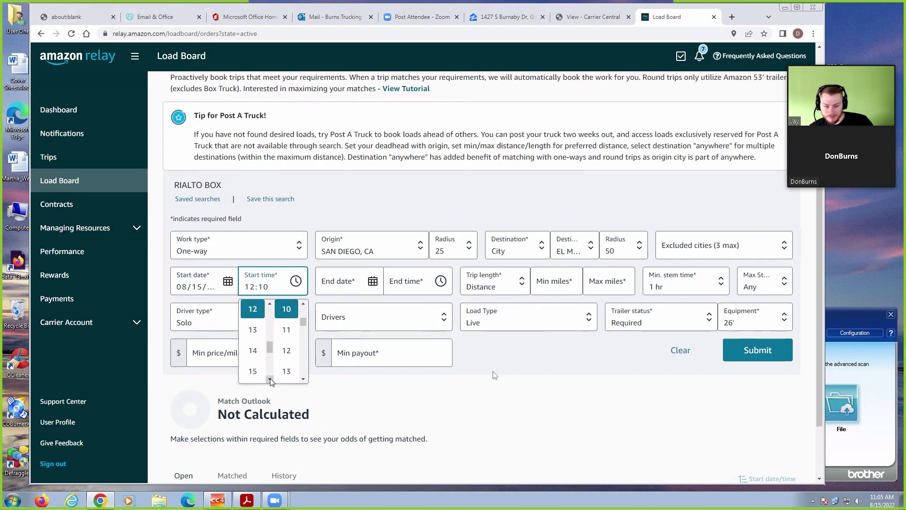
left_click(495, 375)
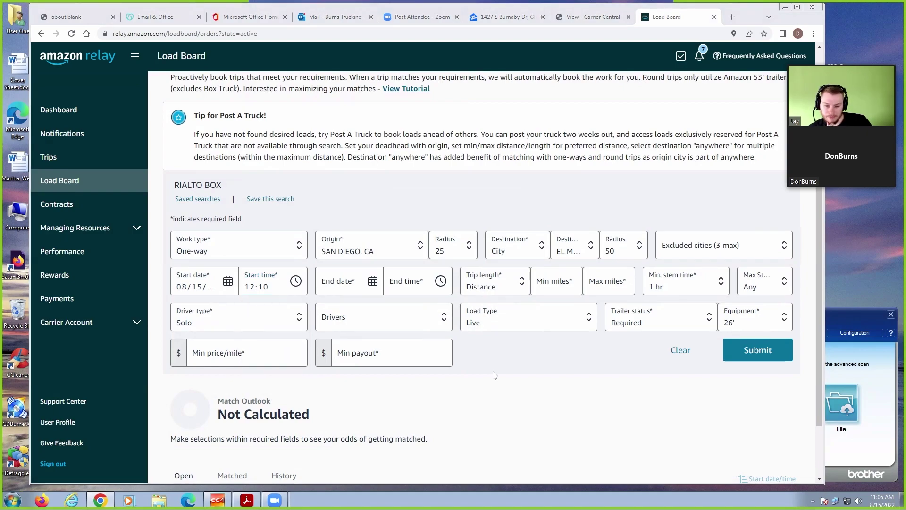
left_click(261, 287)
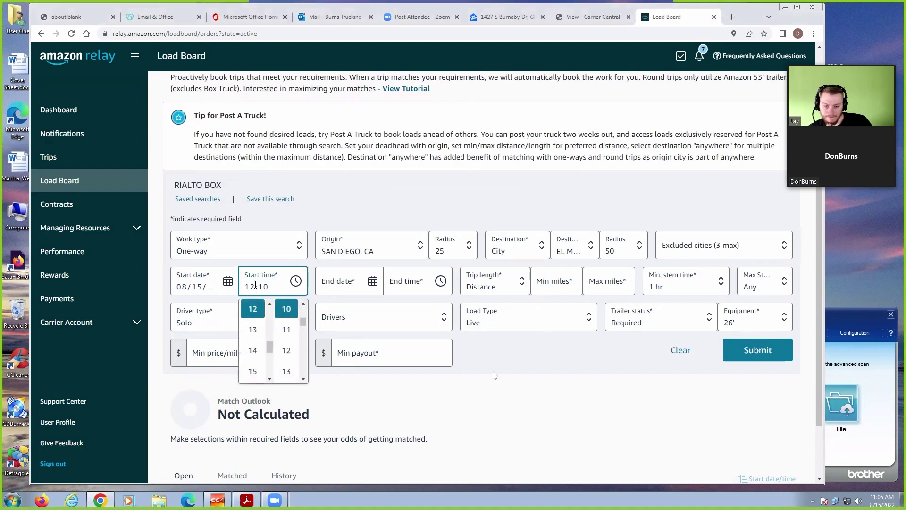
left_click(270, 379)
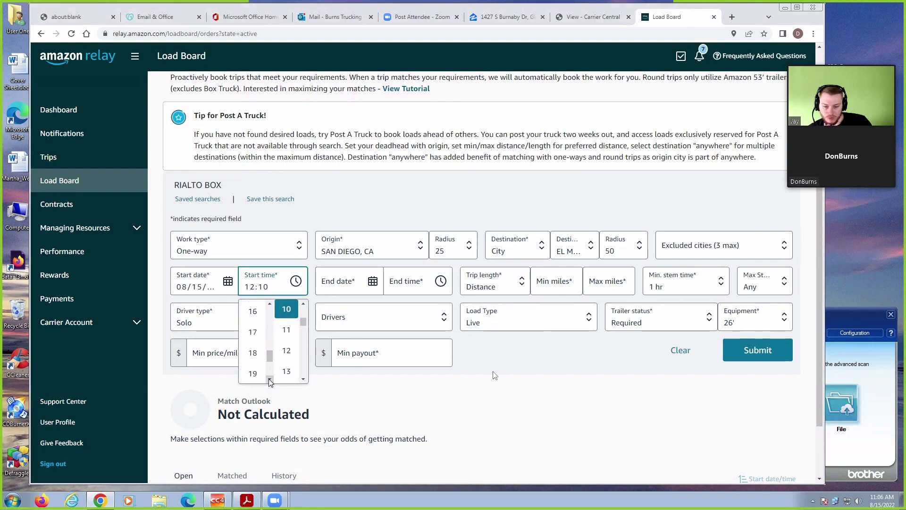
left_click(270, 380)
left_click(270, 380)
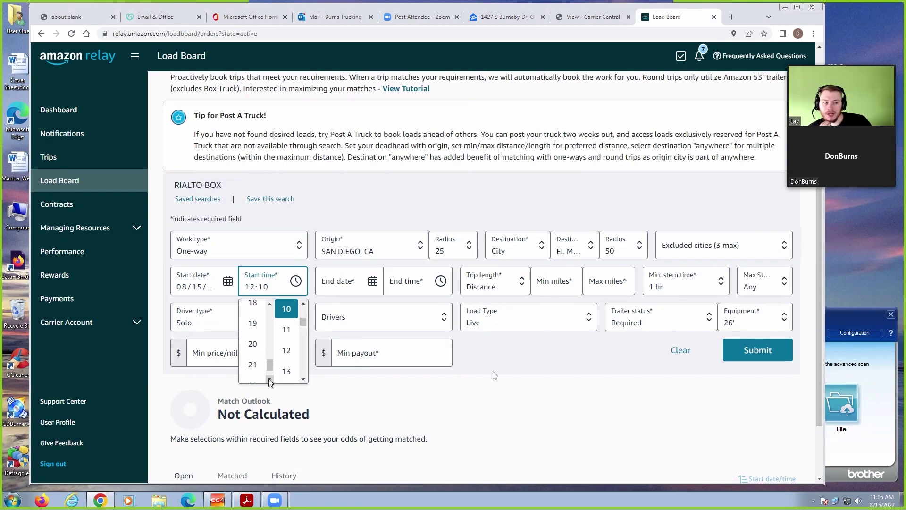
left_click(253, 343)
left_click(304, 378)
left_click_drag(304, 378, 304, 379)
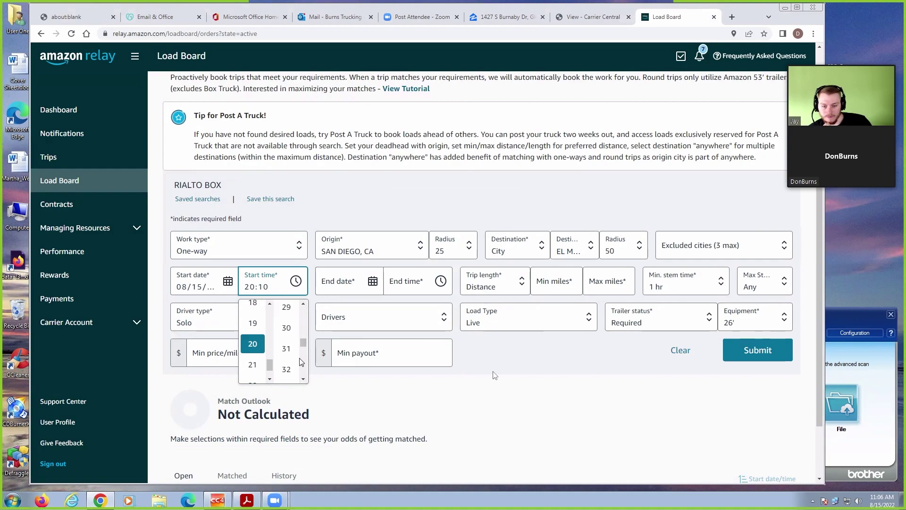
left_click(304, 303)
left_click(286, 349)
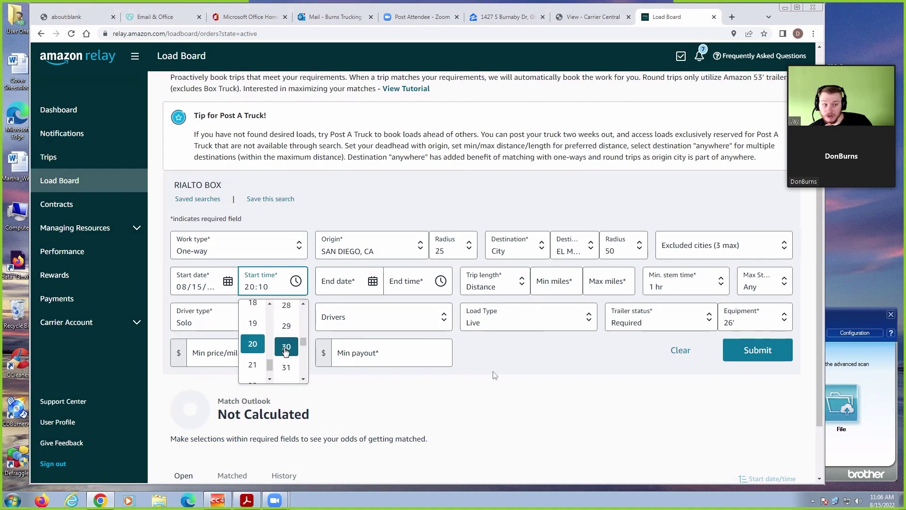
left_click(287, 350)
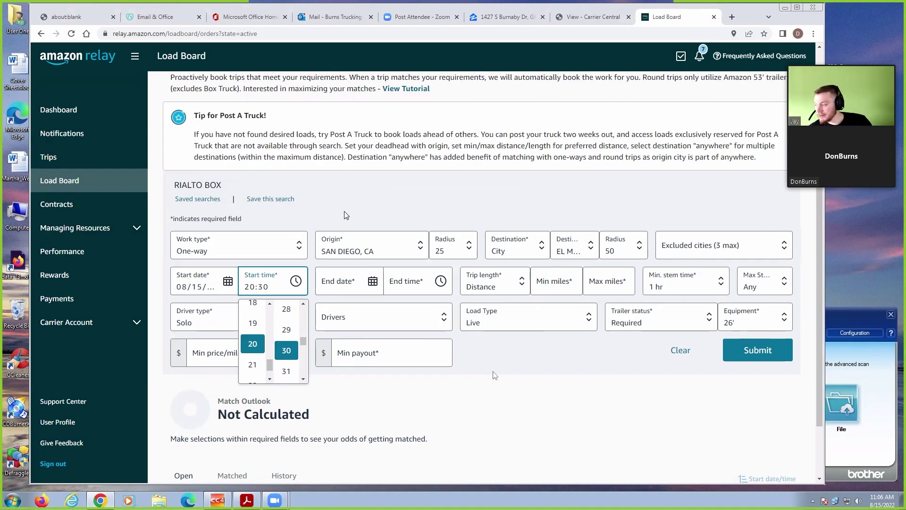
left_click(467, 194)
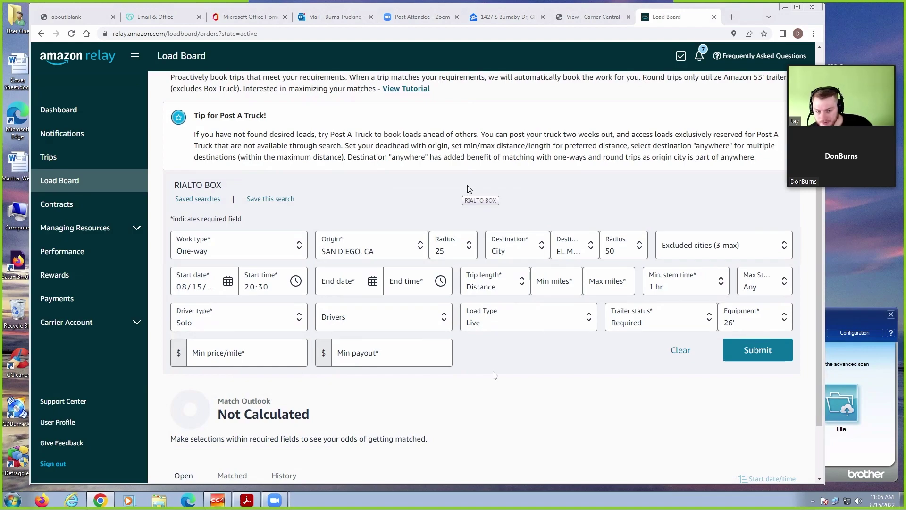
- Set the end date to August 16, 2022 and the end time to 09:00
left_click(353, 282)
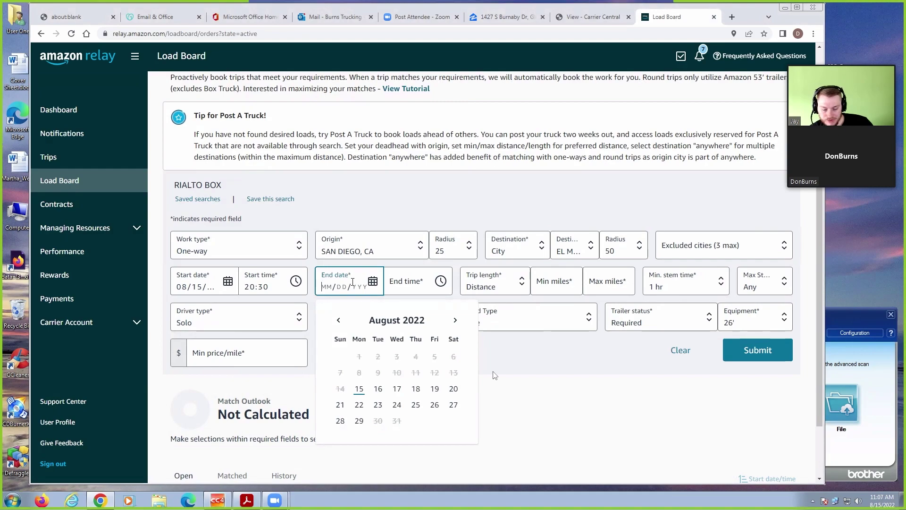
left_click(379, 389)
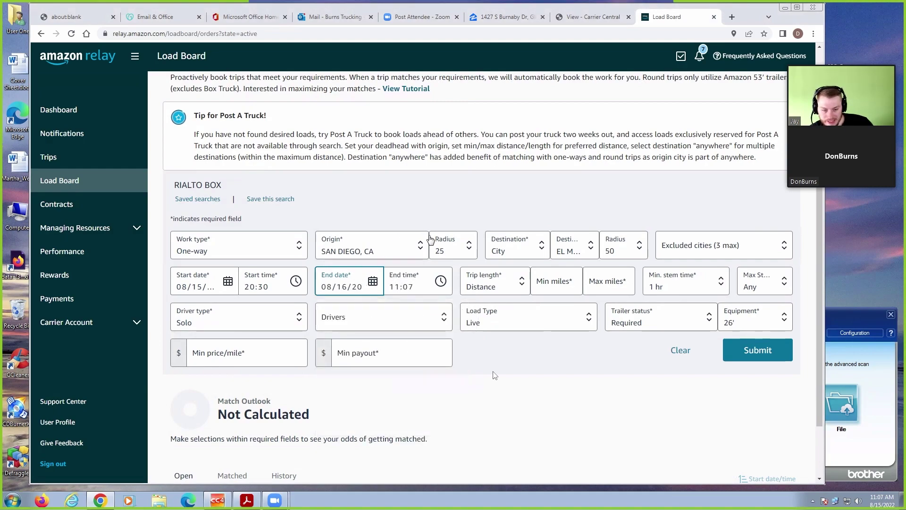
left_click(422, 288)
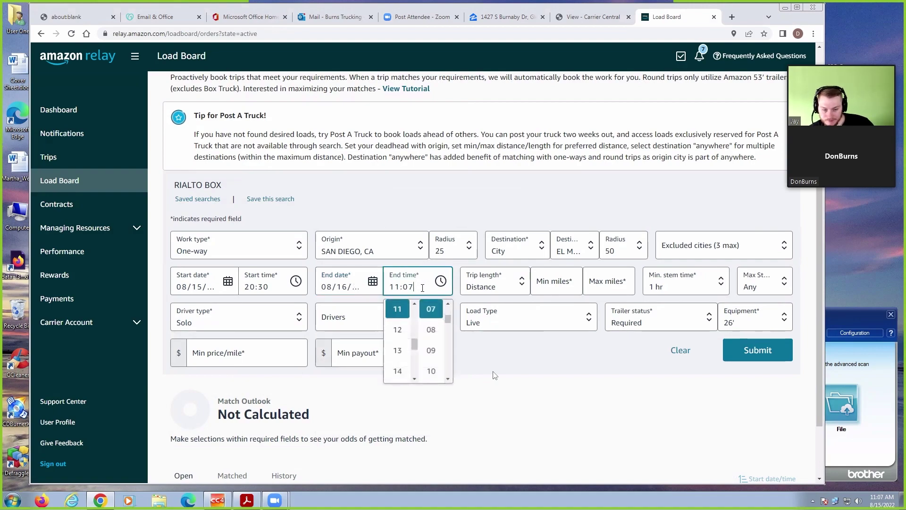
left_click(415, 303)
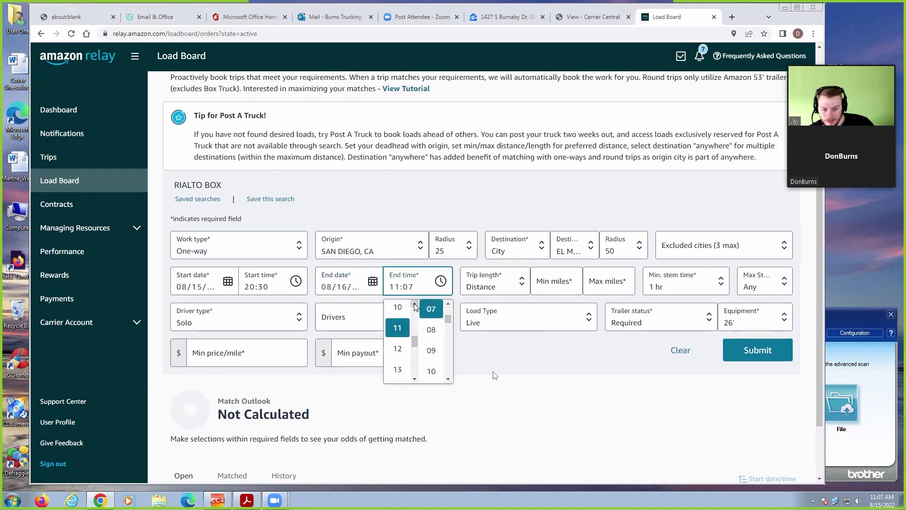
left_click(414, 304)
left_click(415, 304)
left_click(414, 304)
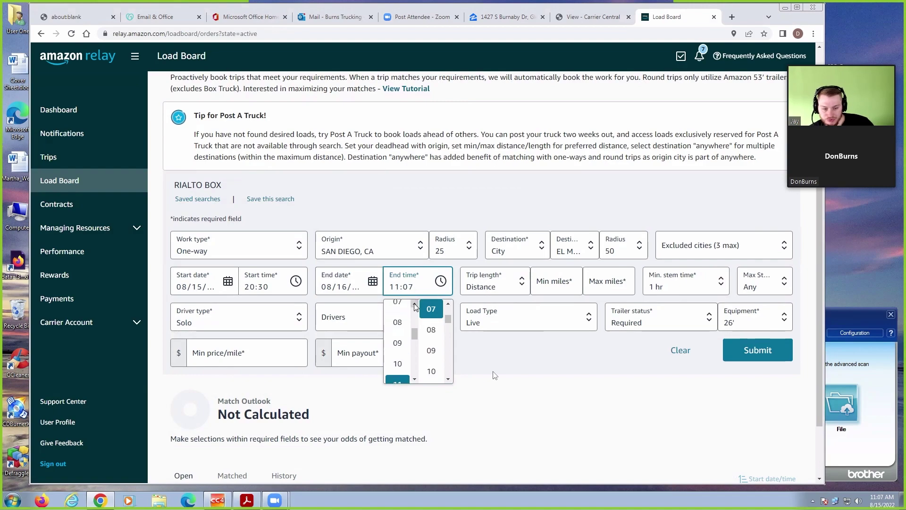
left_click(414, 304)
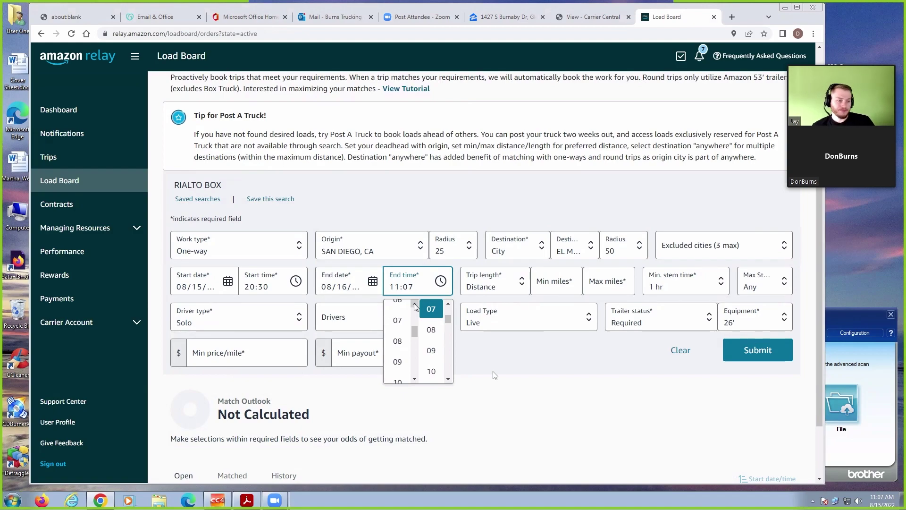
left_click(415, 304)
left_click(415, 304)
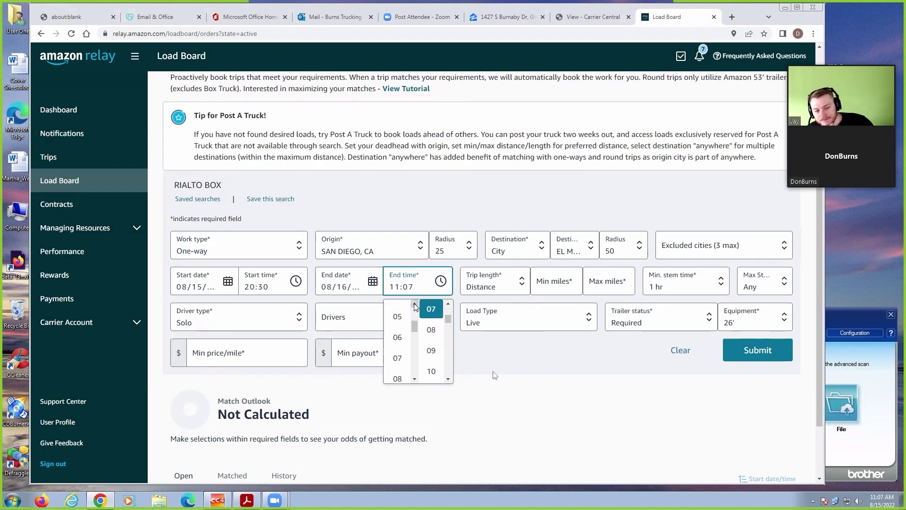
left_click(415, 378)
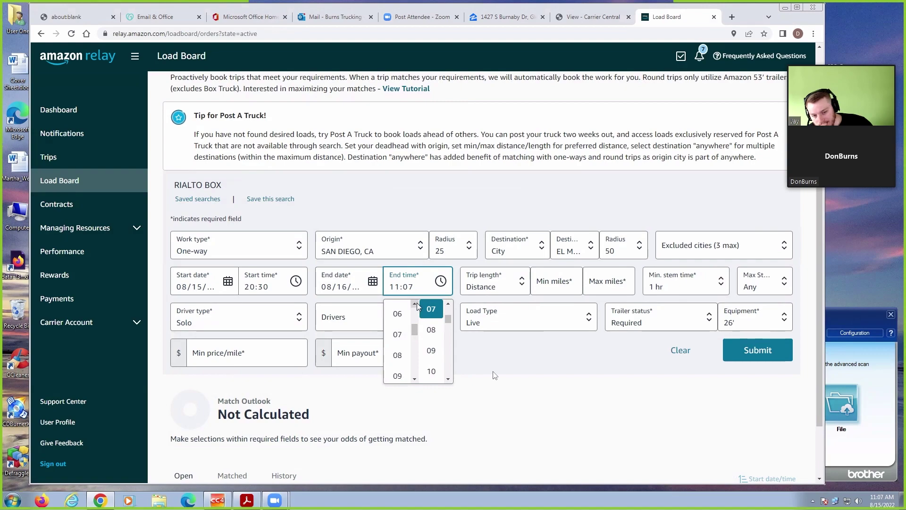
left_click(416, 378)
left_click(399, 355)
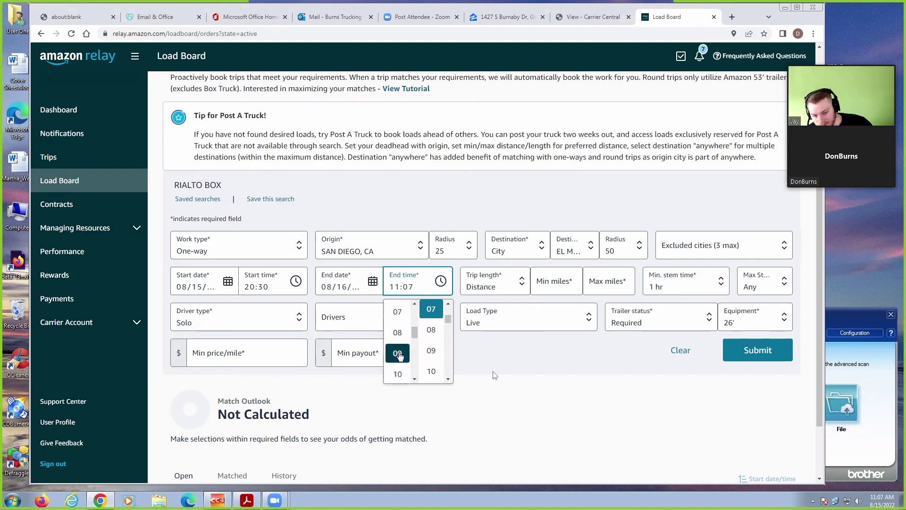
left_click(449, 304)
left_click(448, 305)
left_click(449, 304)
left_click(449, 304)
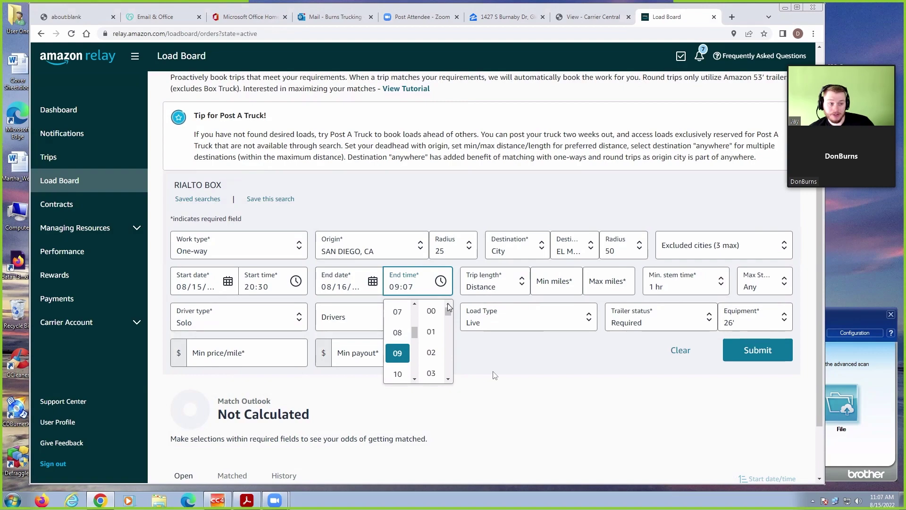
left_click(435, 315)
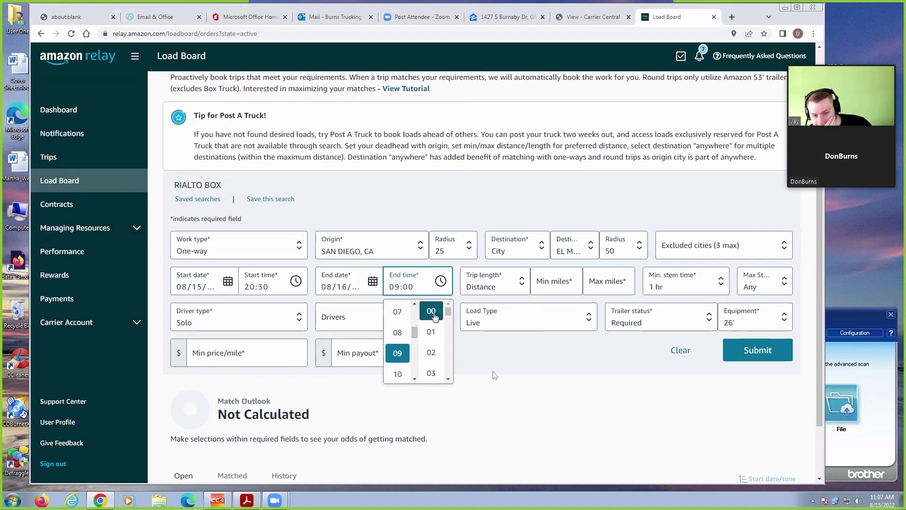
left_click(501, 407)
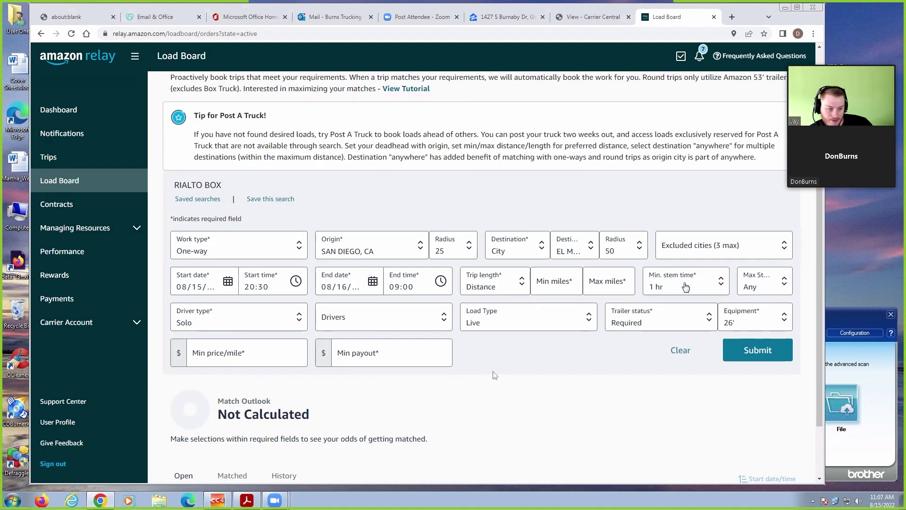
- Set the minimum stem time to 1 hr 30 min and choose Live as the load type
left_click(723, 287)
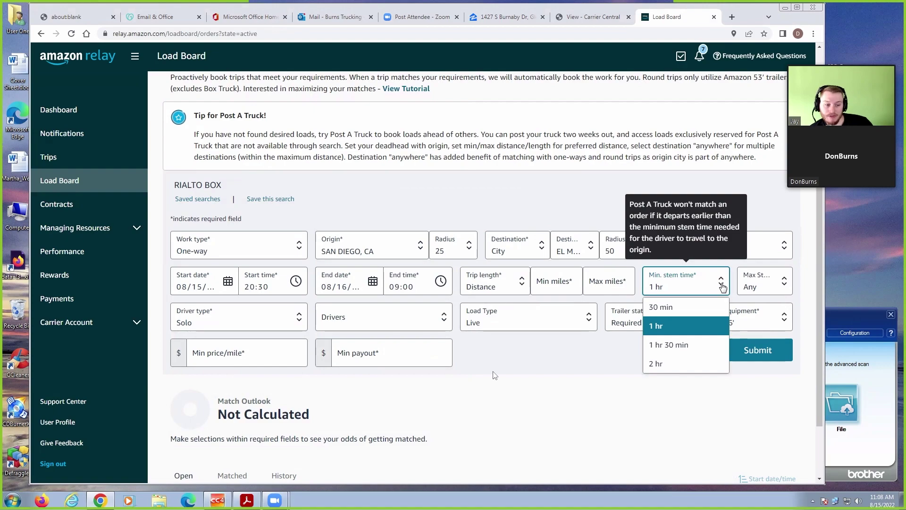
left_click(685, 366)
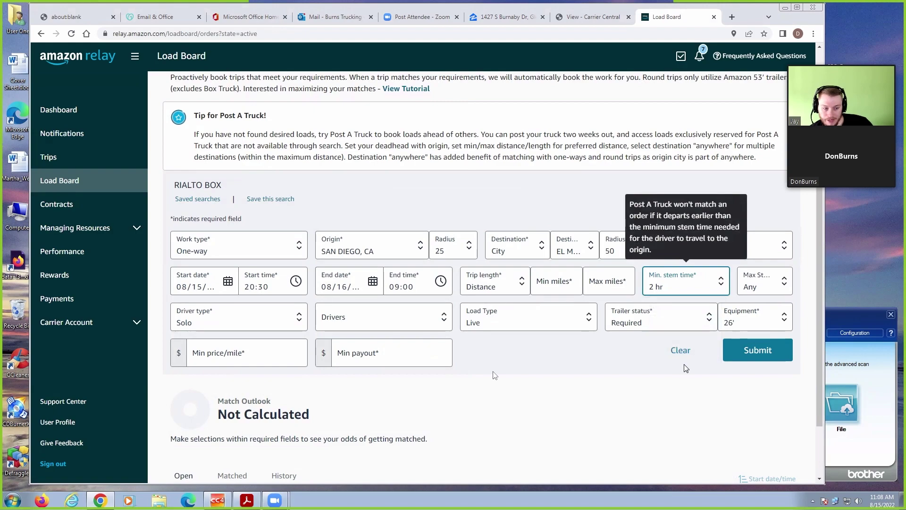
left_click(721, 287)
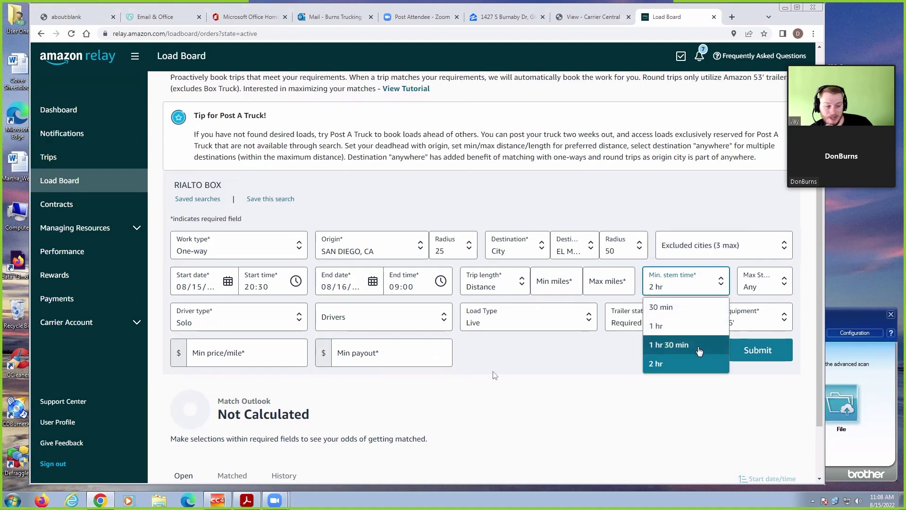
left_click(699, 350)
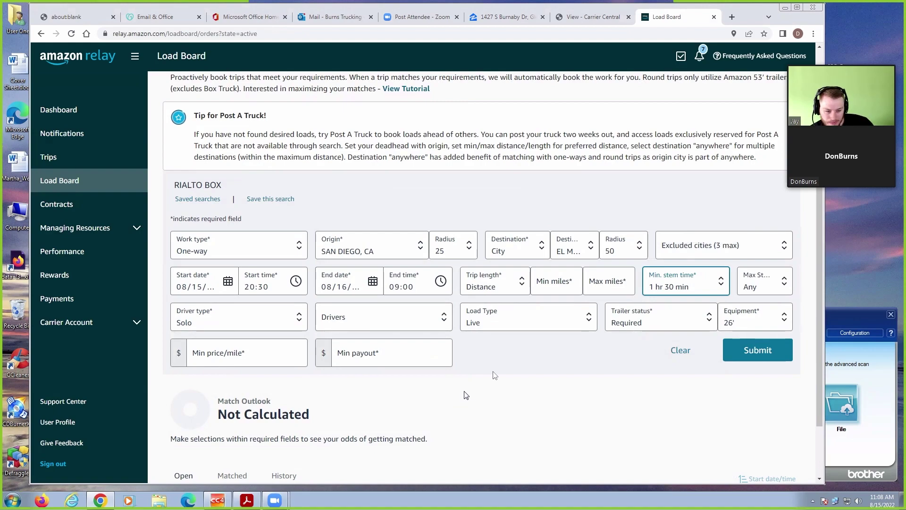
left_click(590, 322)
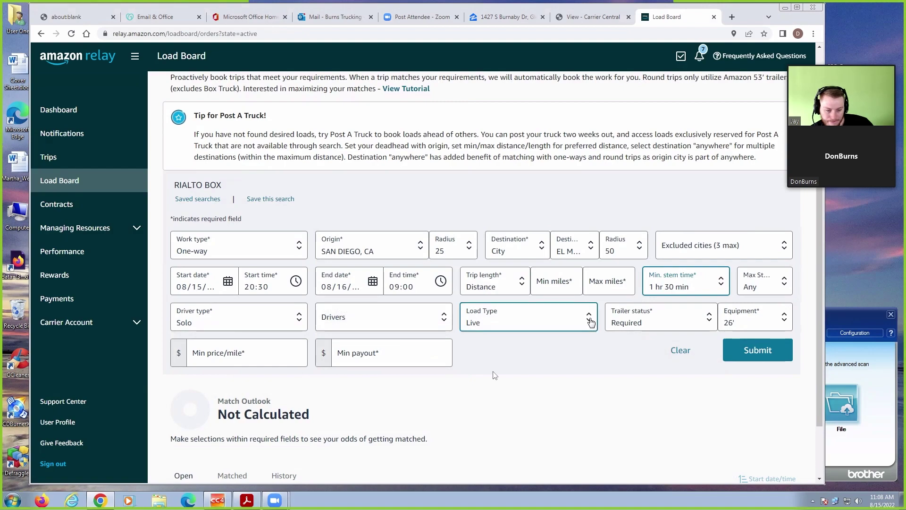
left_click(591, 321)
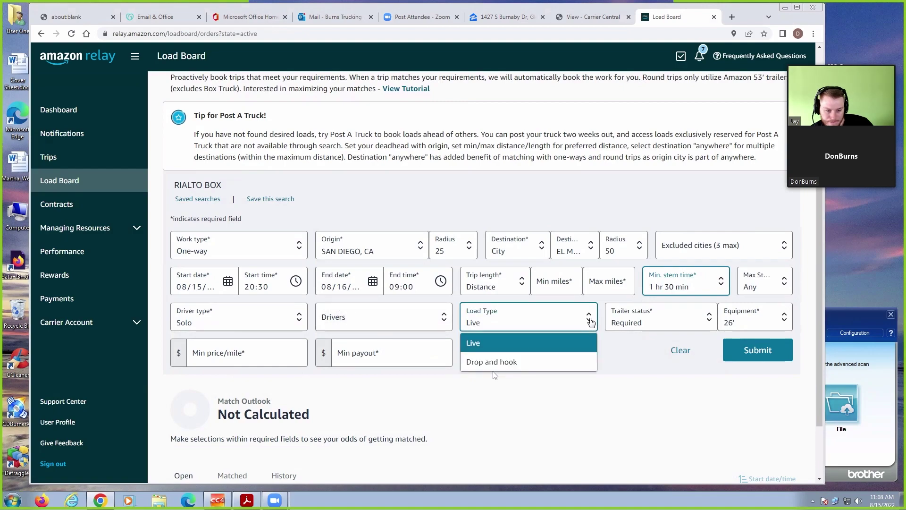
left_click(559, 342)
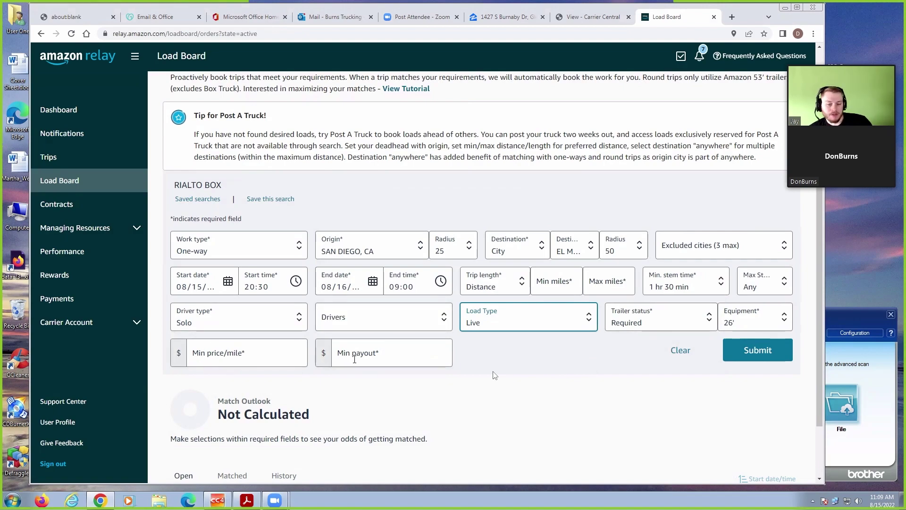
- Set the minimum payout to $600 and try to submit the truck post
left_click(379, 356)
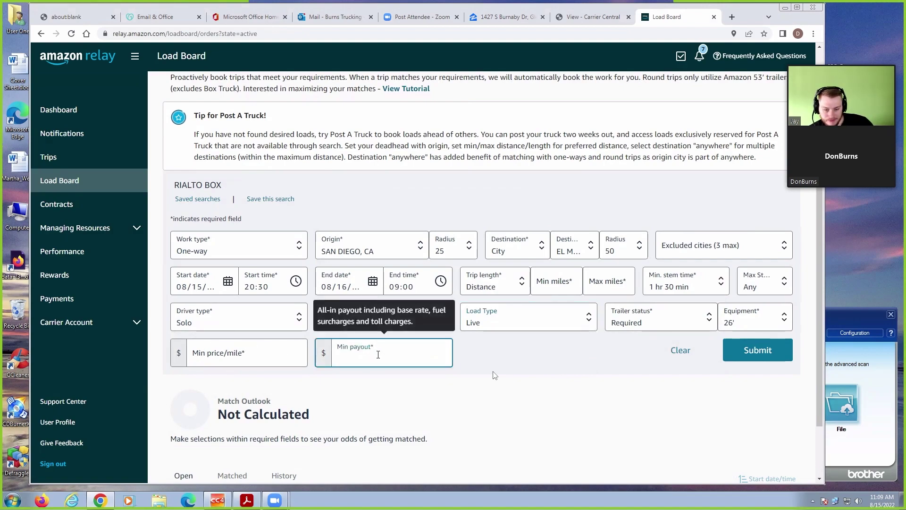
type("600")
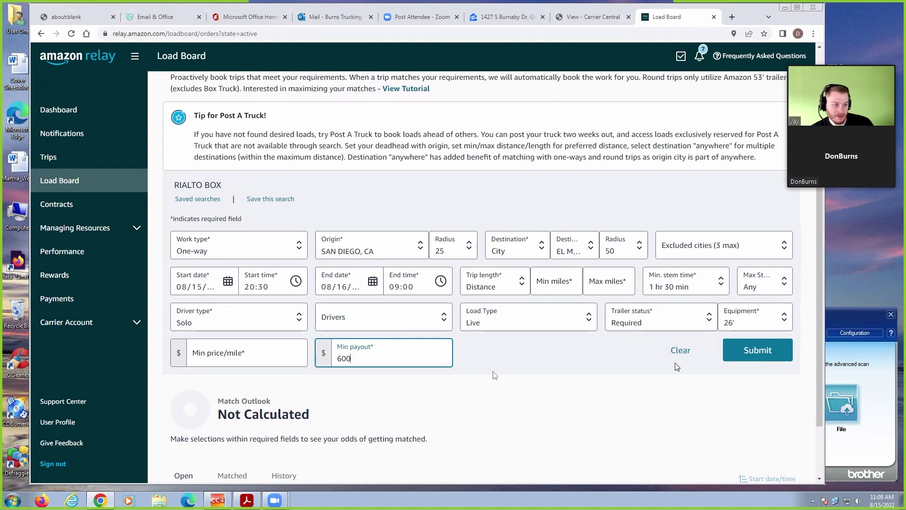
left_click(750, 354)
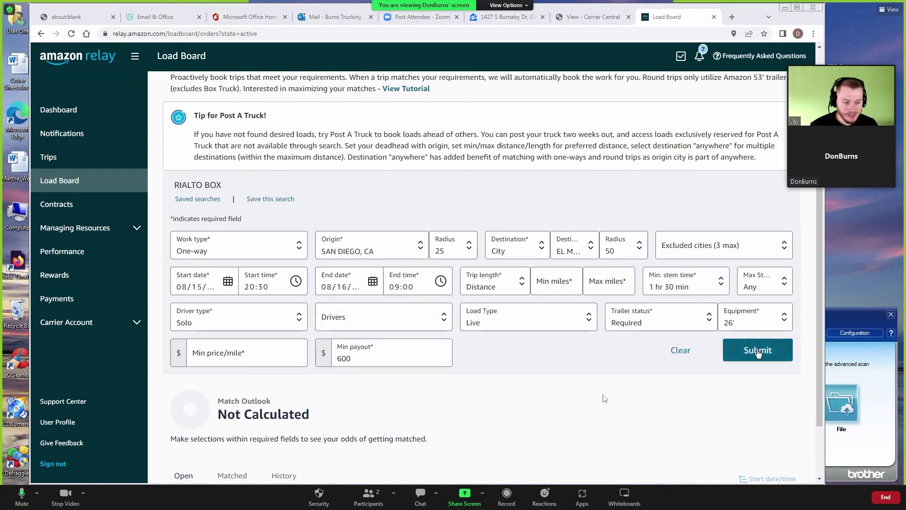
left_click(757, 353)
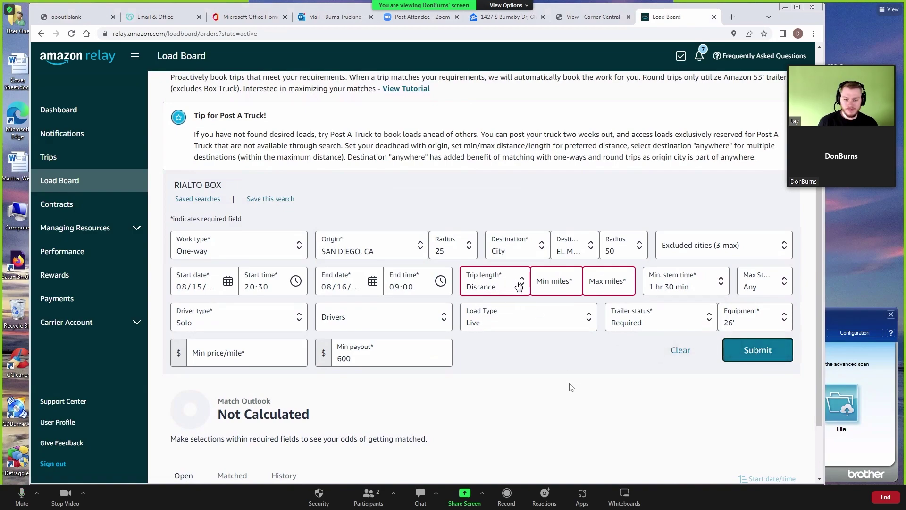
- Set the maximum trip distance to 200 miles
left_click(522, 284)
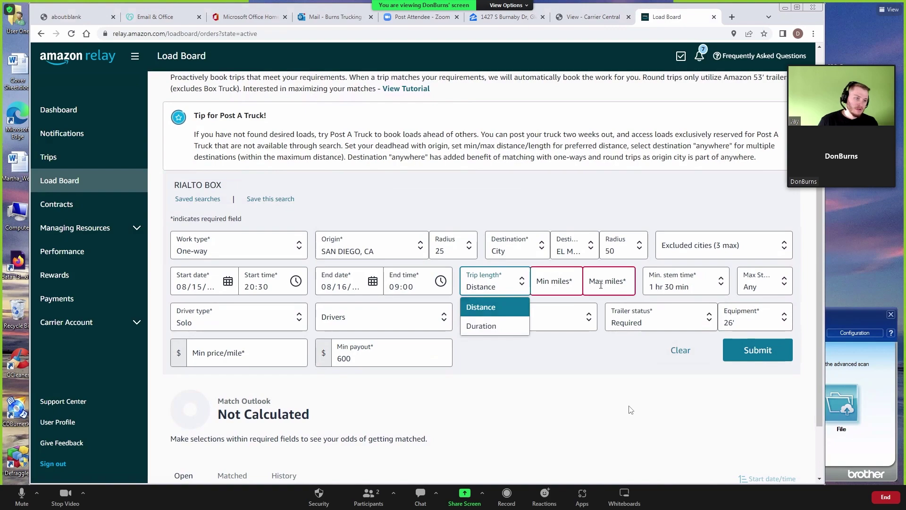
left_click(602, 283)
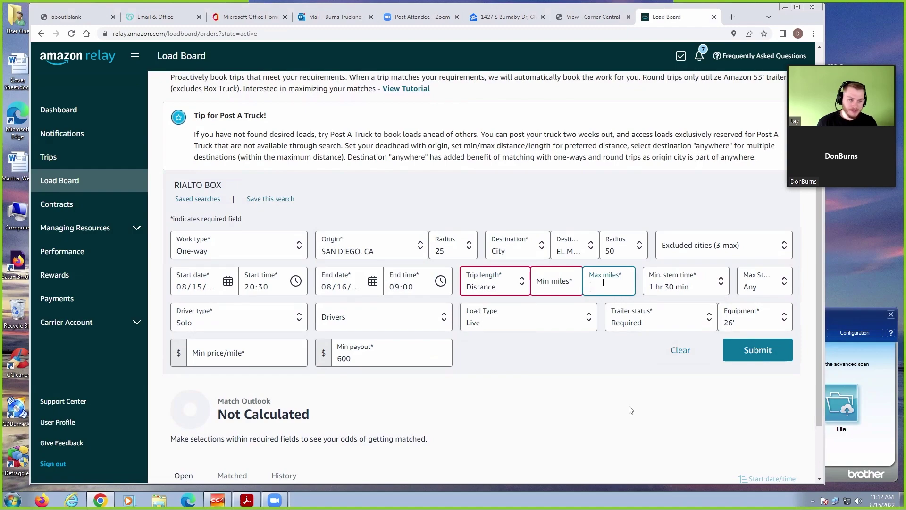
type("200")
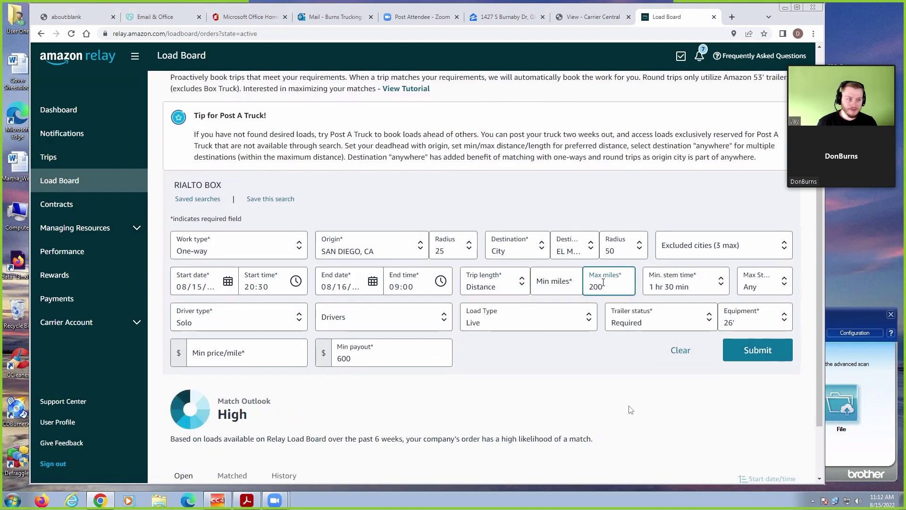
- Save the current post criteria as a search named "SD TEST 1 600"
left_click_drag(818, 227, 820, 257)
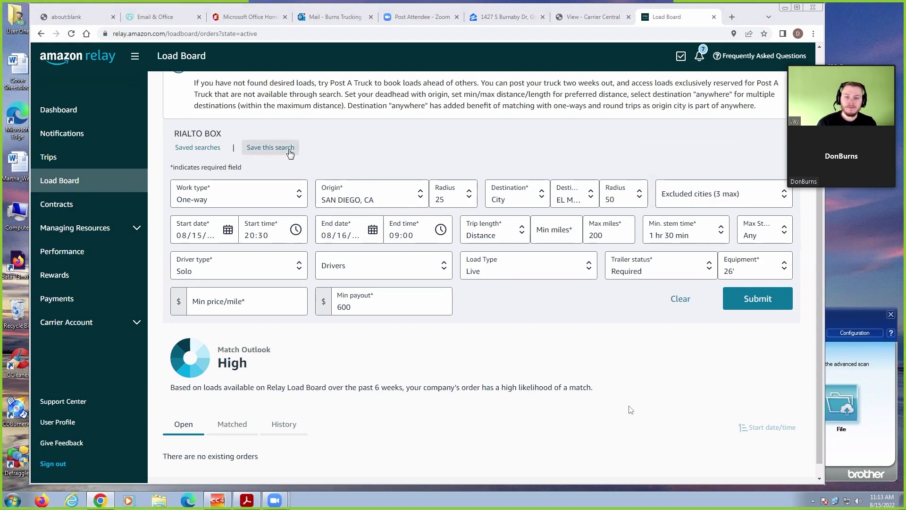
left_click(290, 148)
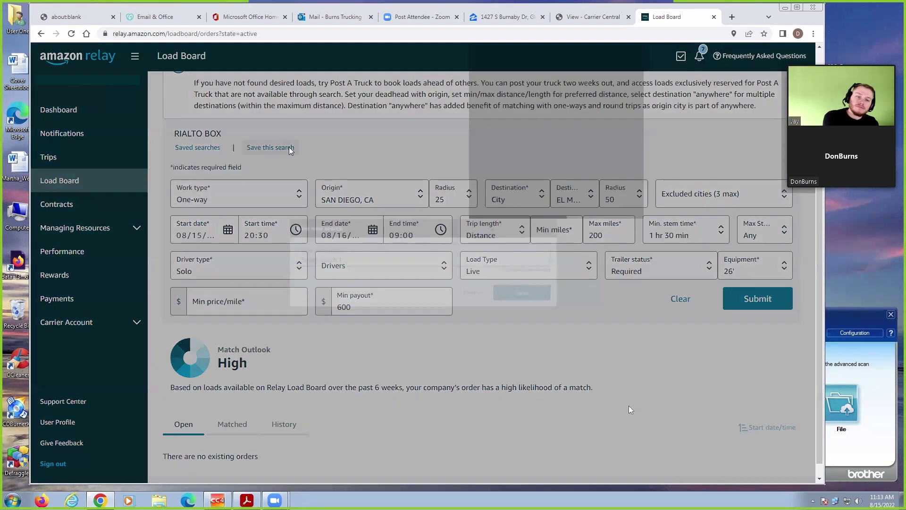
left_click(324, 262)
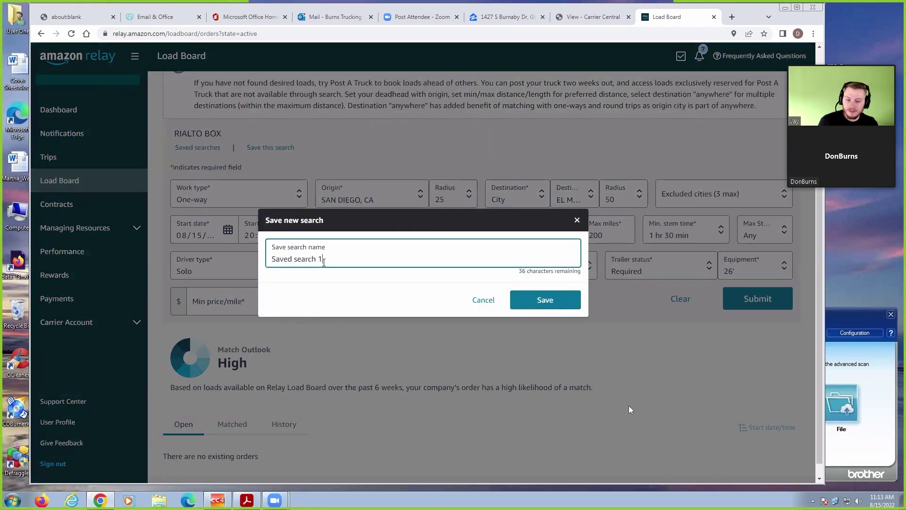
key("BackSpace")
key("BackSpace")
key("BackSpace")
key("BackSpace")
key("BackSpace")
key("BackSpace")
key("BackSpace")
key("BackSpace")
key("BackSpace")
key("BackSpace")
key("BackSpace")
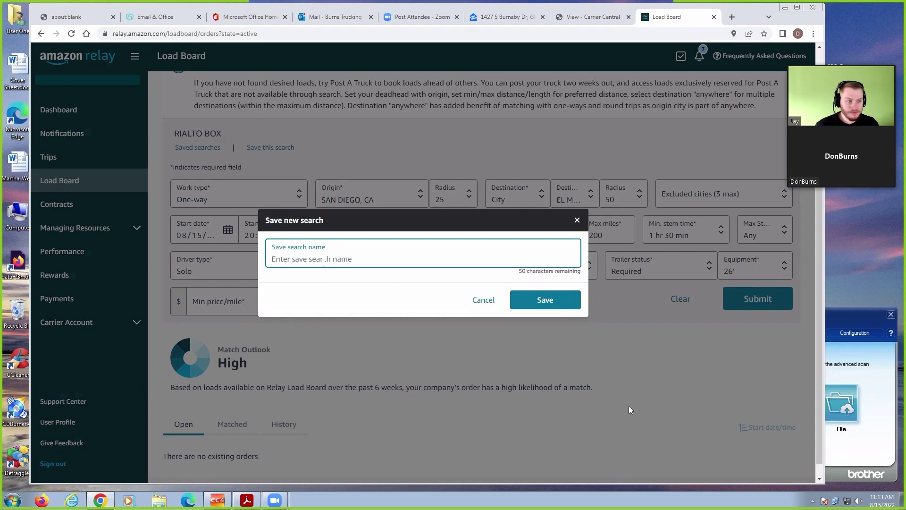
type("SD TEST")
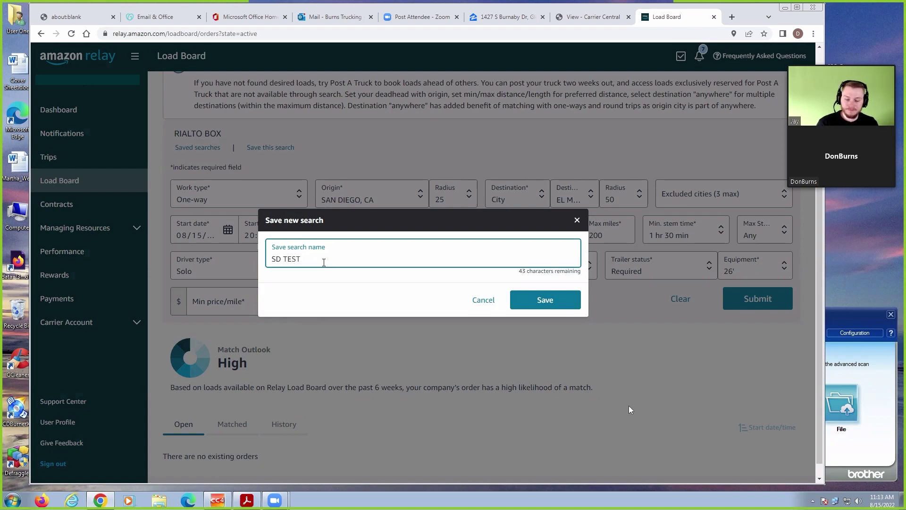
type(" 1 600")
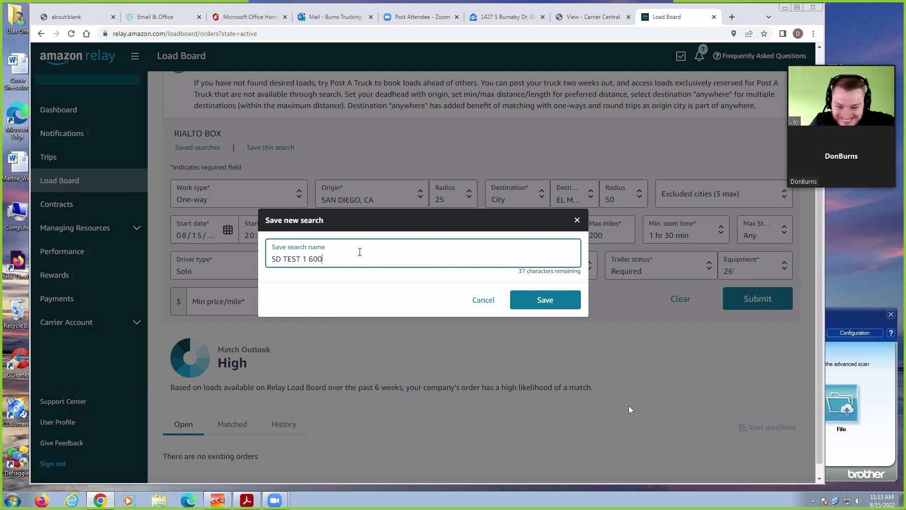
left_click(541, 302)
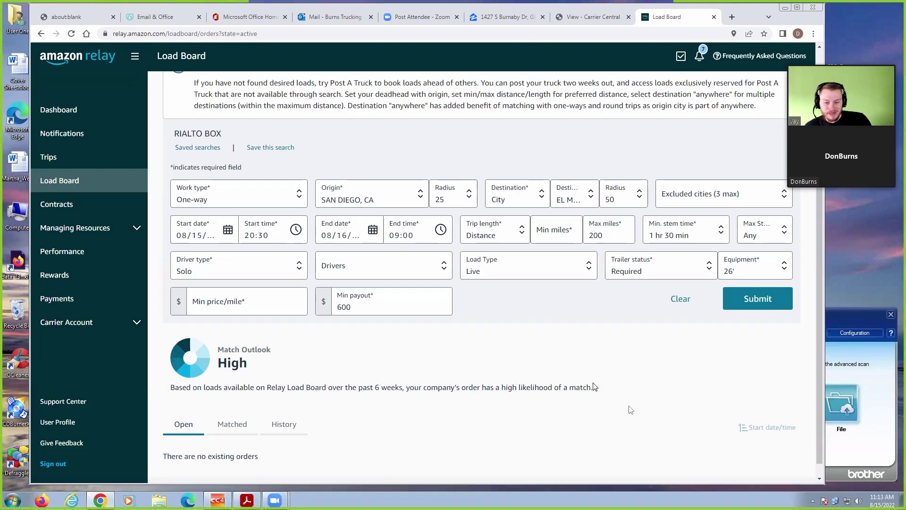
- Submit the San Diego to El Monte truck post and confirm creating the order
left_click(747, 301)
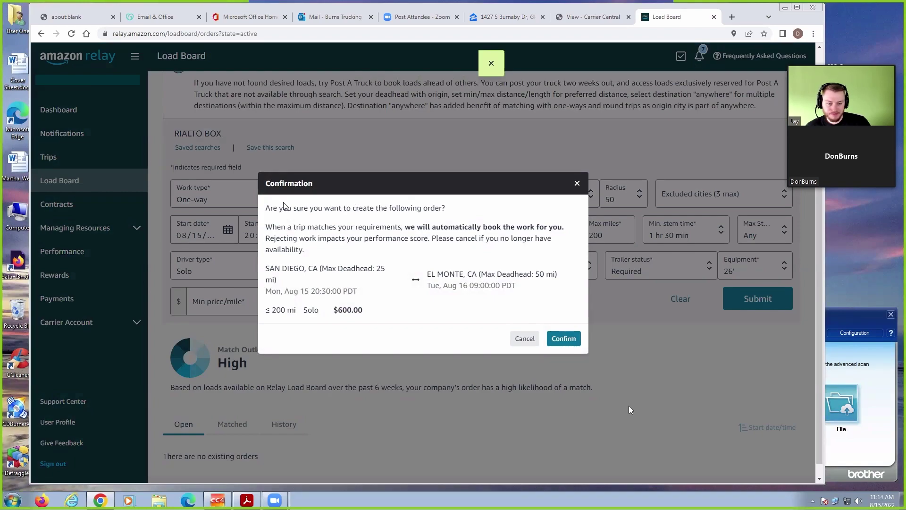
left_click(564, 339)
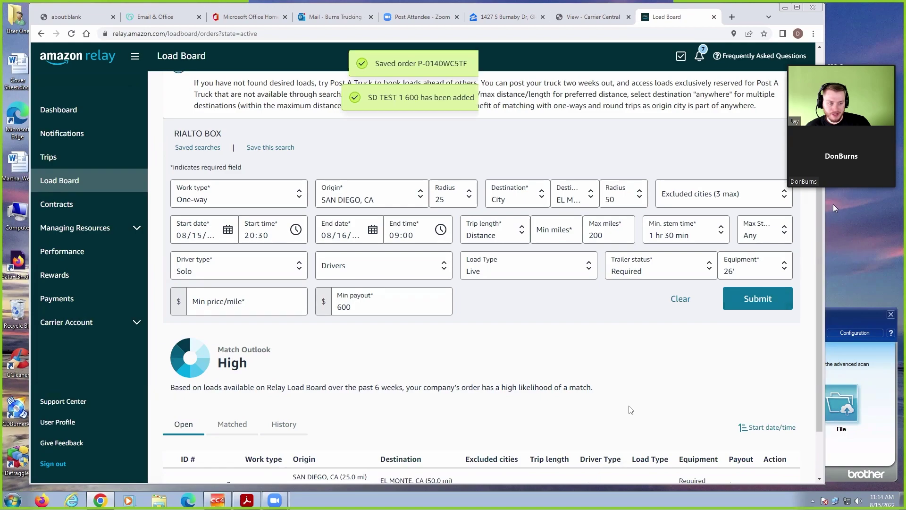
- Review the new open order and the actions available for it, without choosing any
left_click_drag(820, 194, 831, 267)
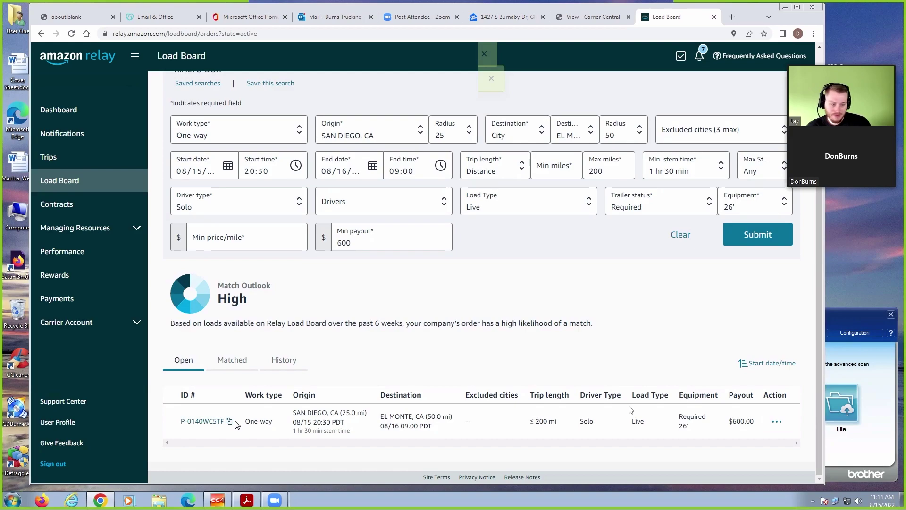
left_click(775, 425)
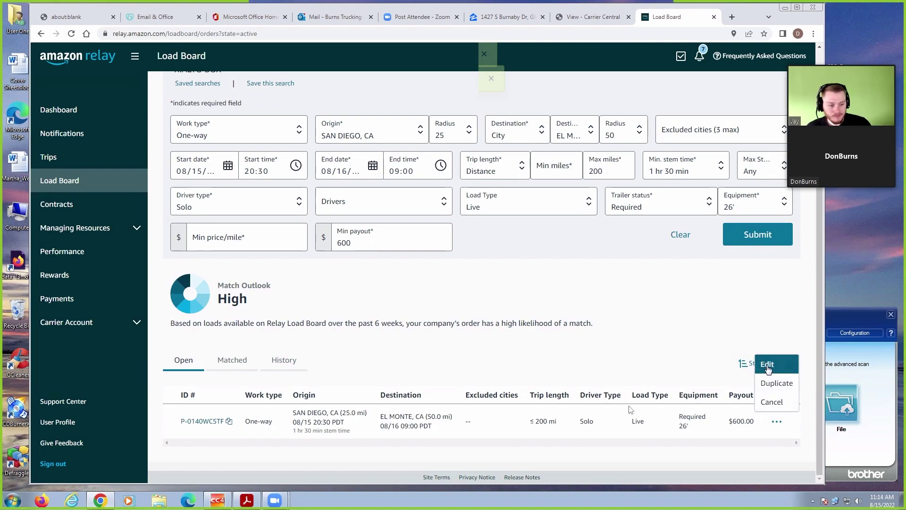
left_click(566, 222)
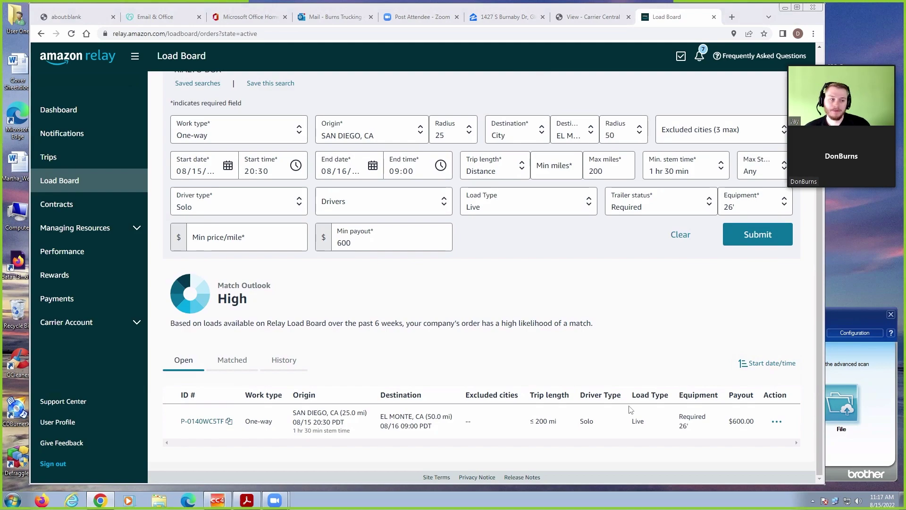
- Return to the load board search and look through the list of San Diego to El Monte loads
key("alt+Left")
left_click_drag(821, 192, 817, 222)
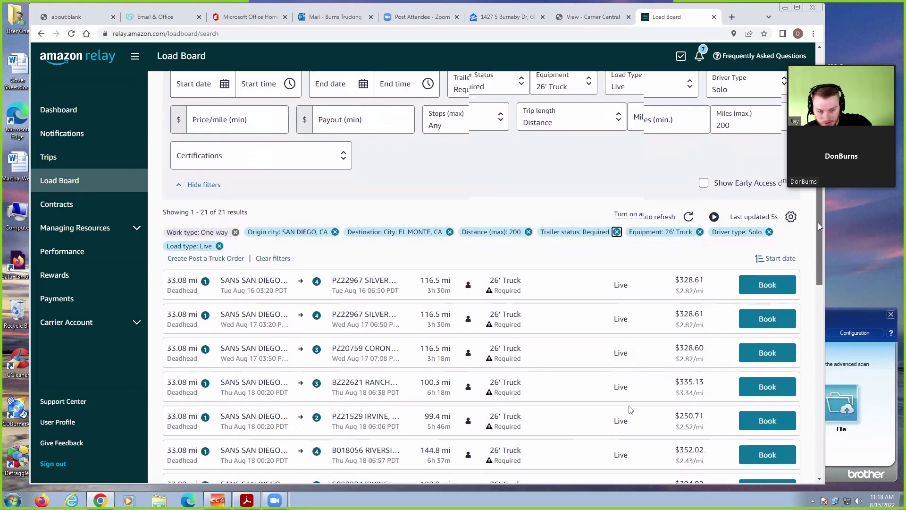